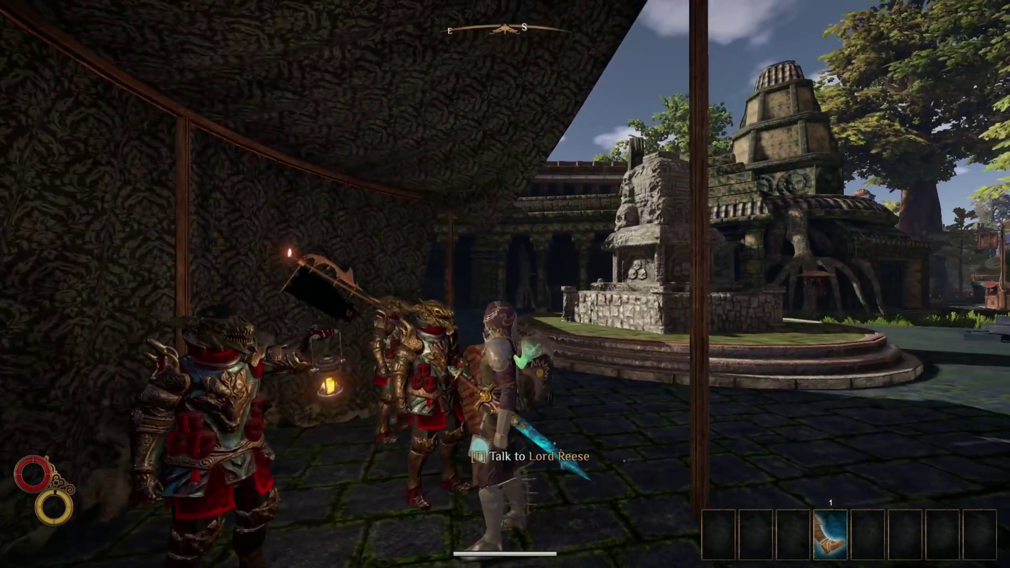
Talk to Lord Reese and learn Scaled Skin for 50 silver from the Dragon Knight tree
key("f")
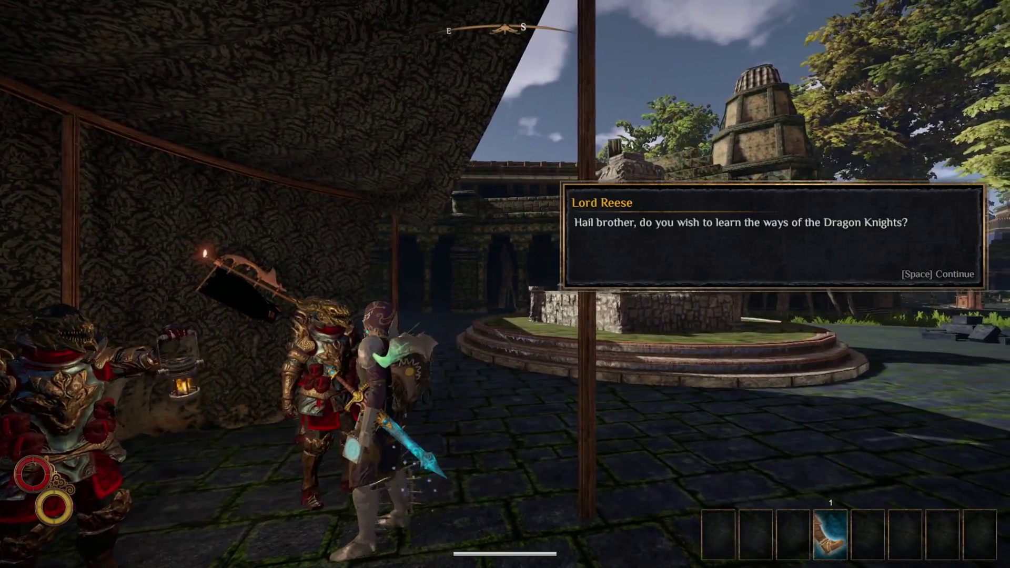
key("space")
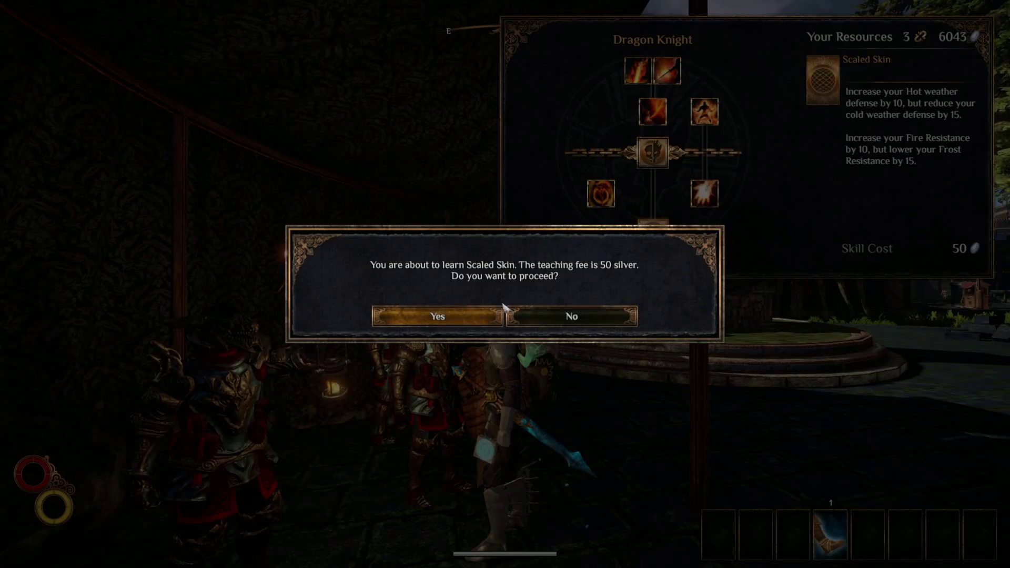
left_click(499, 311)
Learn Gigas Wave, Cauterize Wounds and Dragon Blood (500 silver), leaving 5293 silver
left_click(605, 198)
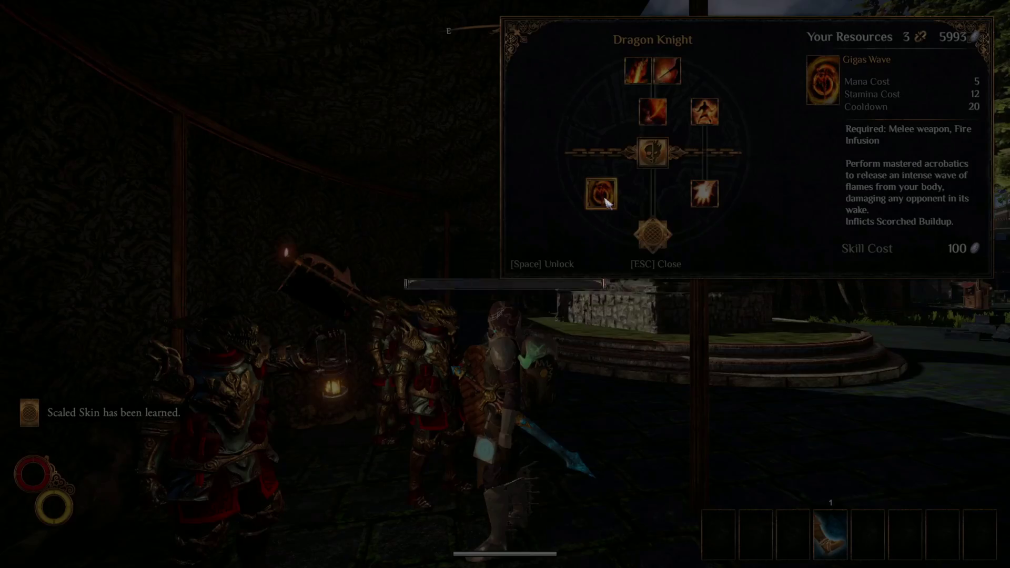
left_click(439, 315)
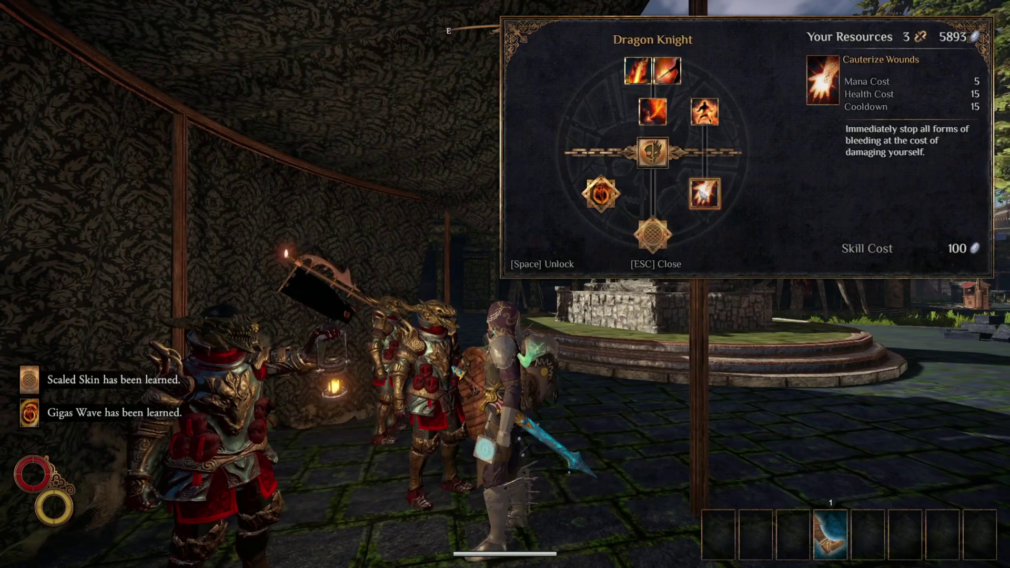
left_click(711, 199)
left_click(487, 318)
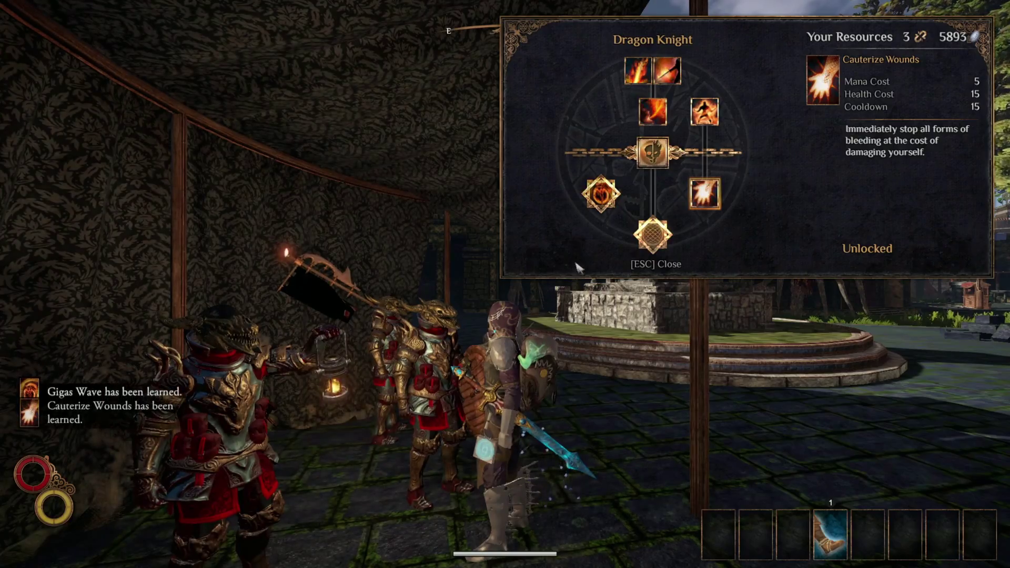
left_click(653, 165)
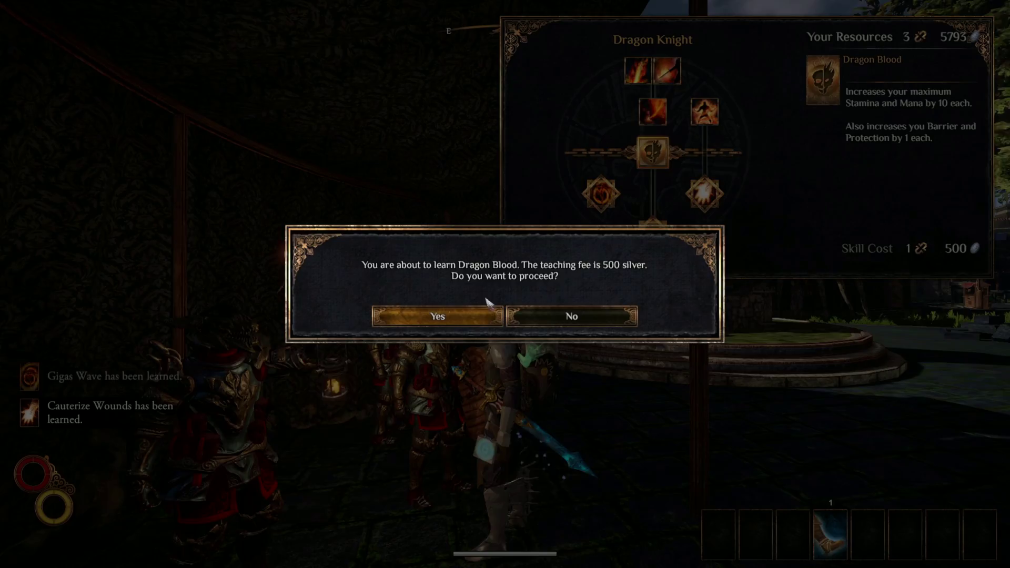
left_click(473, 316)
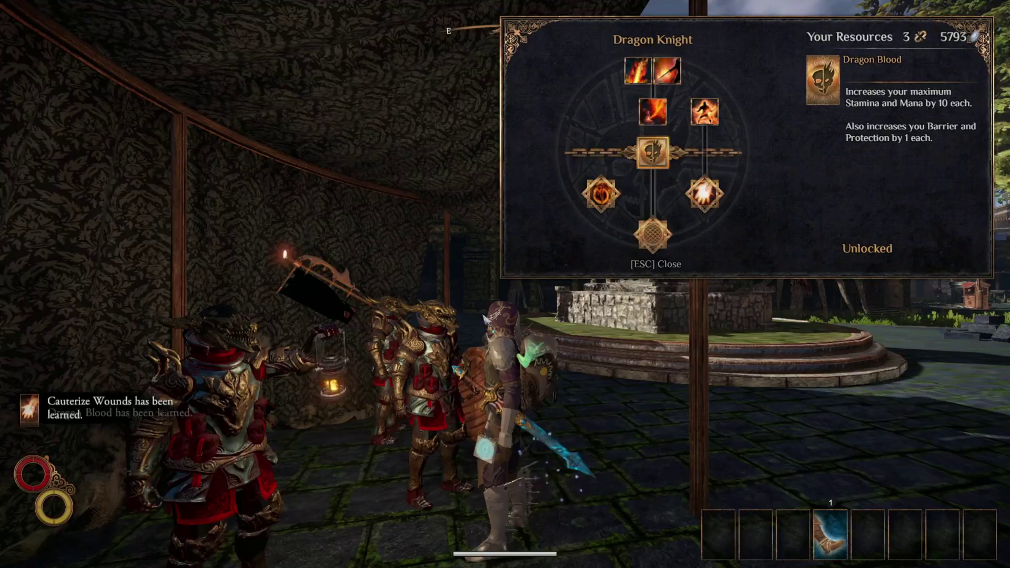
Select Last Stand, then run to Jimbus and open his Fae Druid skill tree
left_click(704, 111)
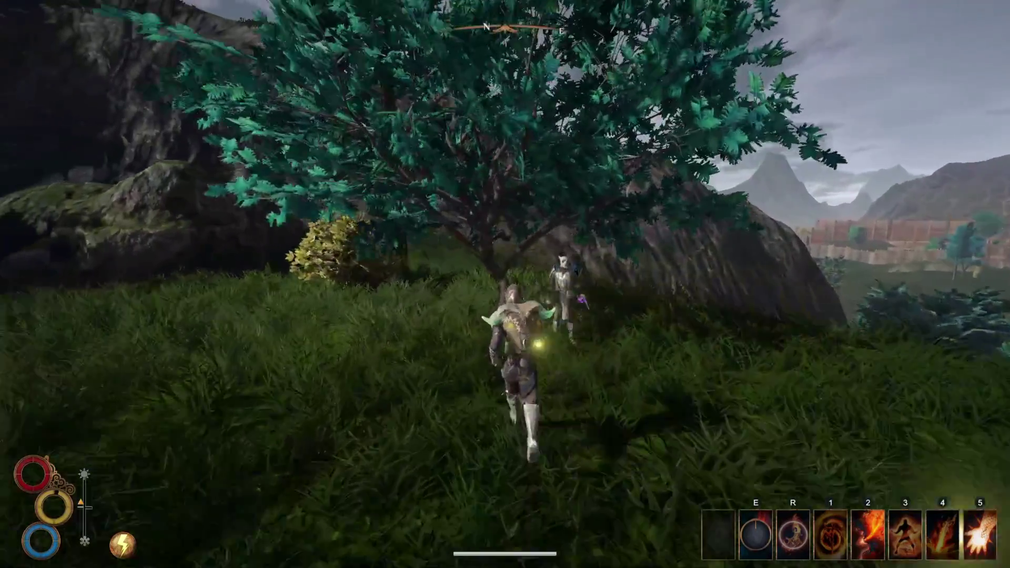
key("w")
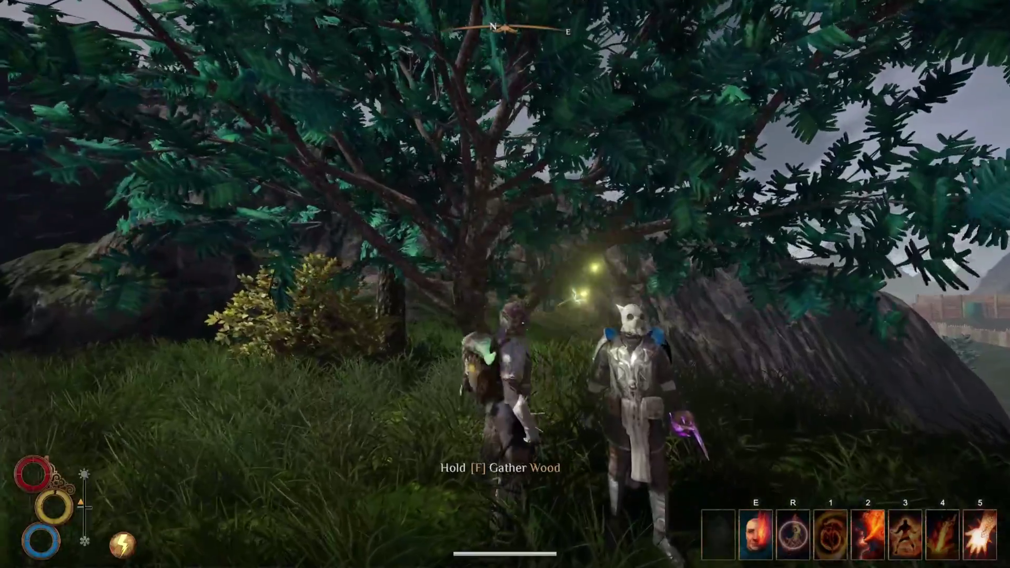
key("f")
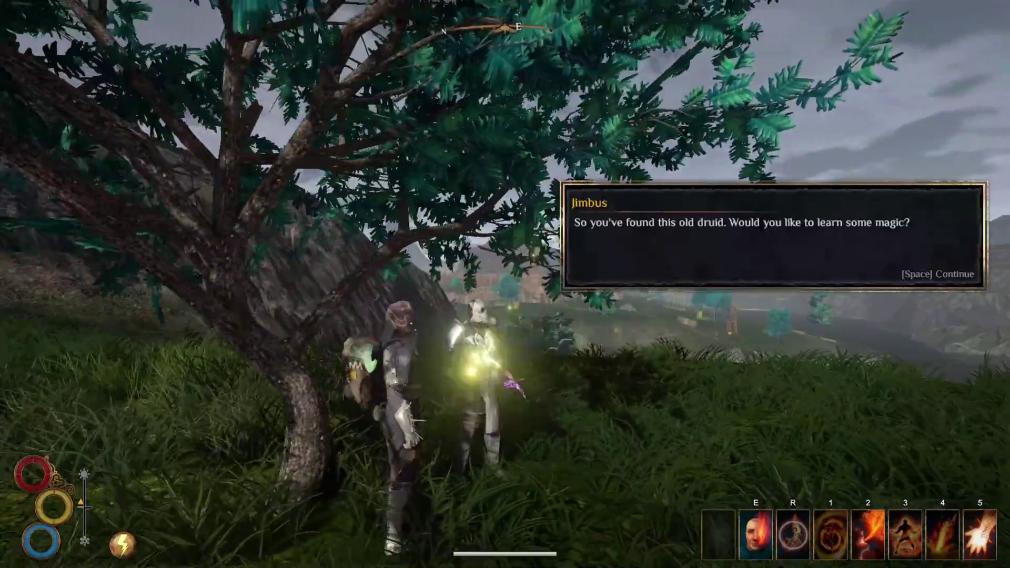
key("space")
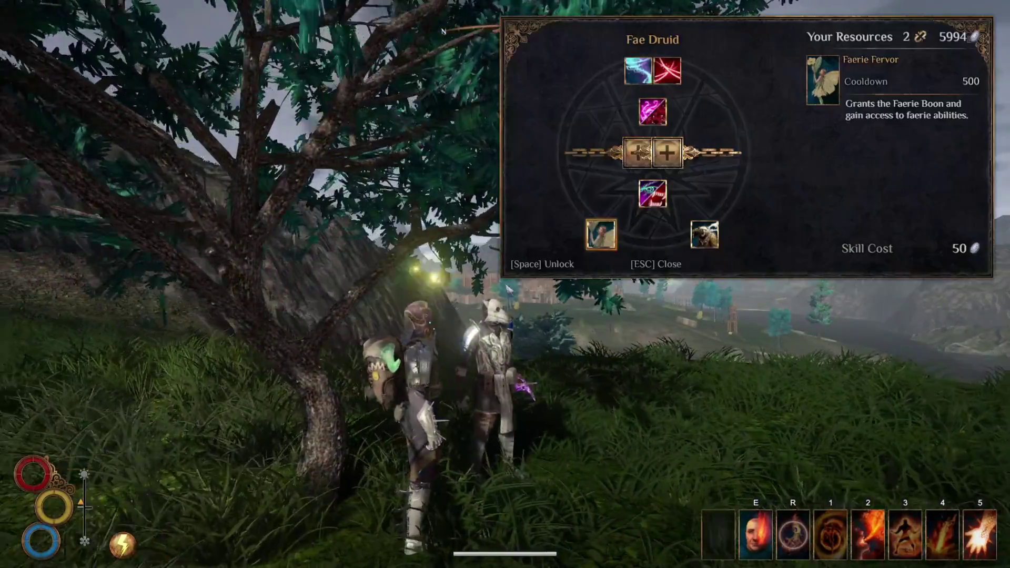
Learn Ire of Beast from the Fae Druid tree, then select Forest Echo / Beast Roar
key("d")
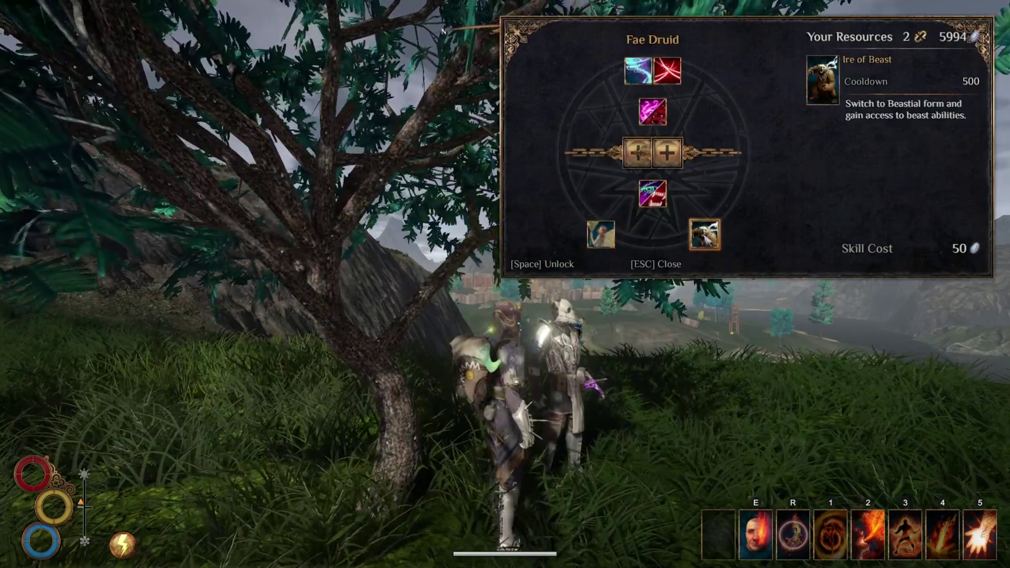
left_click(662, 199)
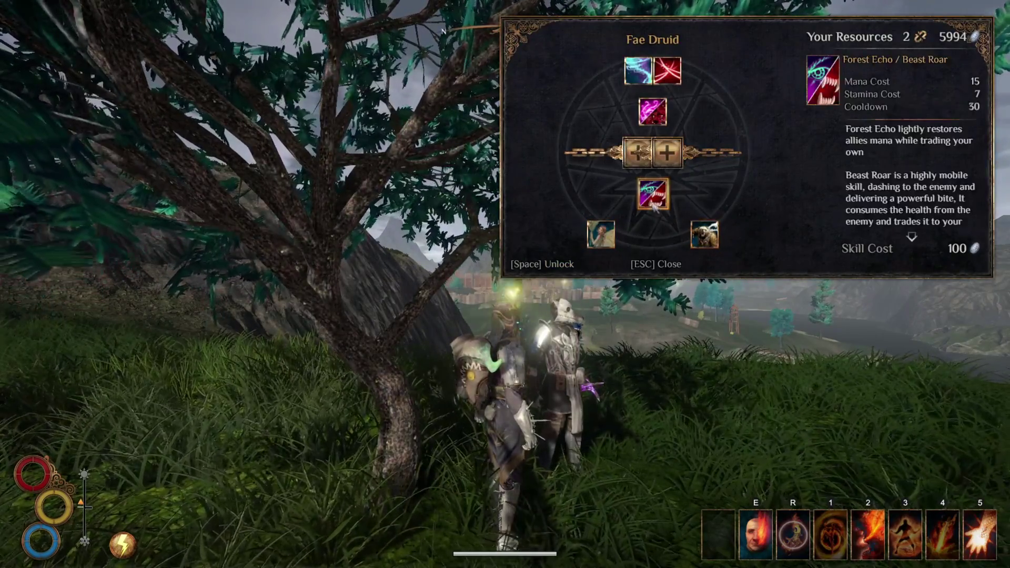
left_click(704, 234)
key("space")
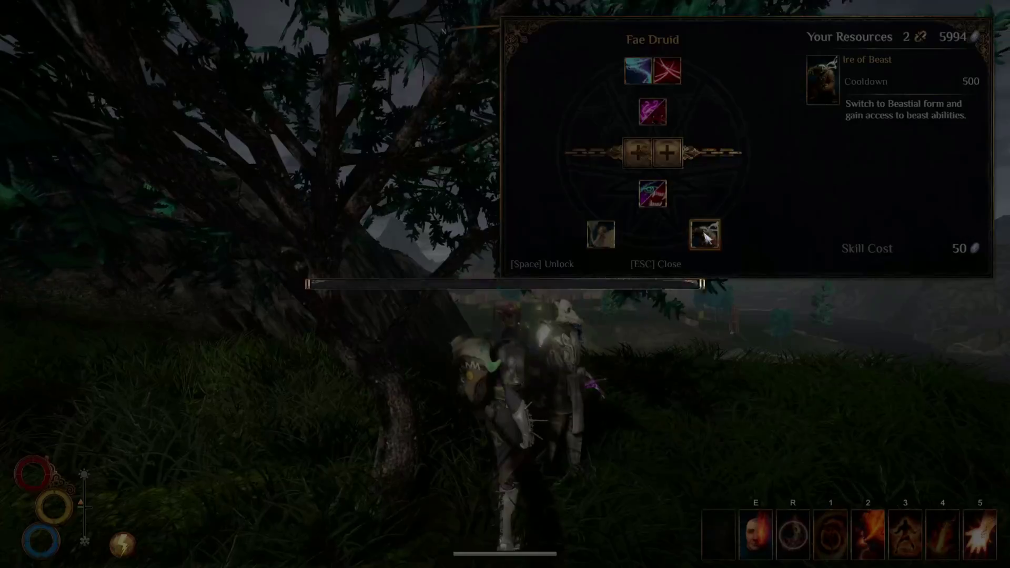
key("Return")
left_click(653, 193)
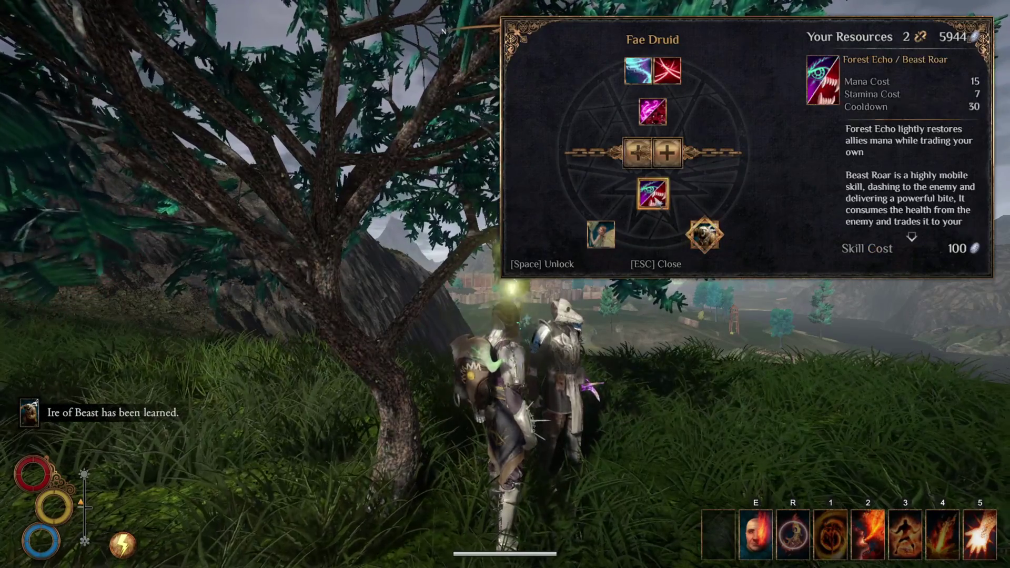
Confirm Forest Echo / Beast Roar, then search Google in Chrome for 'r2modman'
key("space")
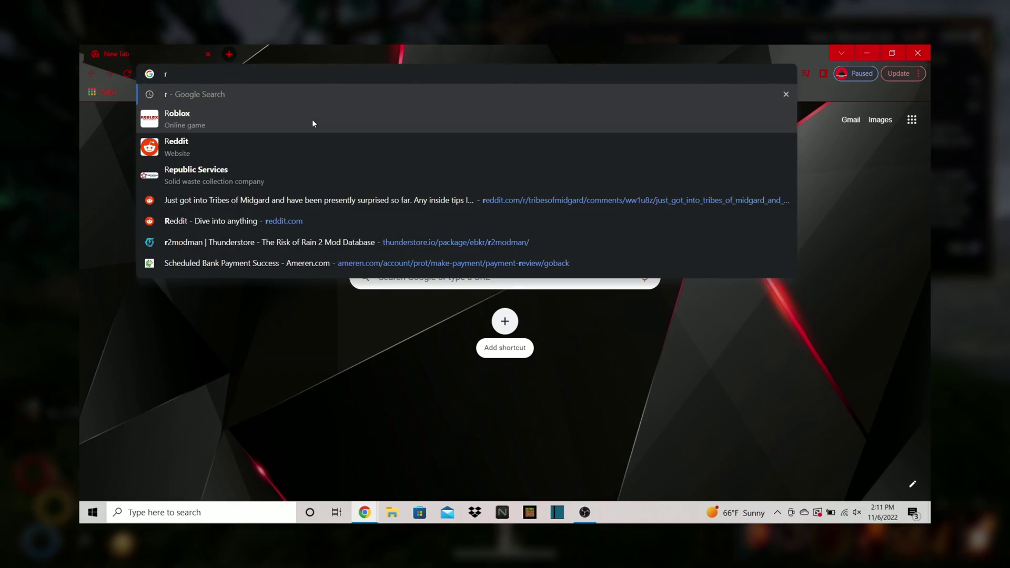
type("2modma")
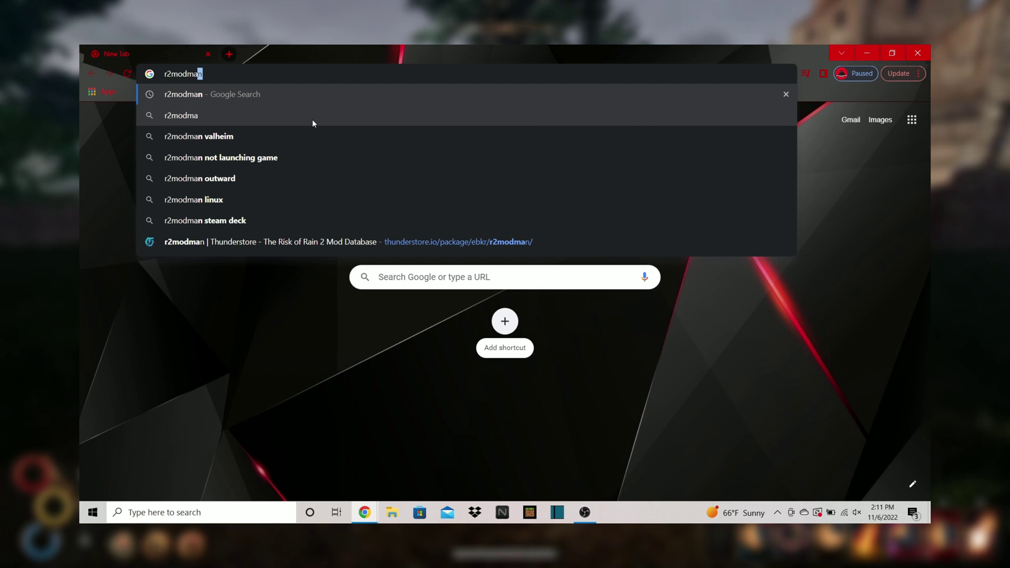
type("n")
key("Return")
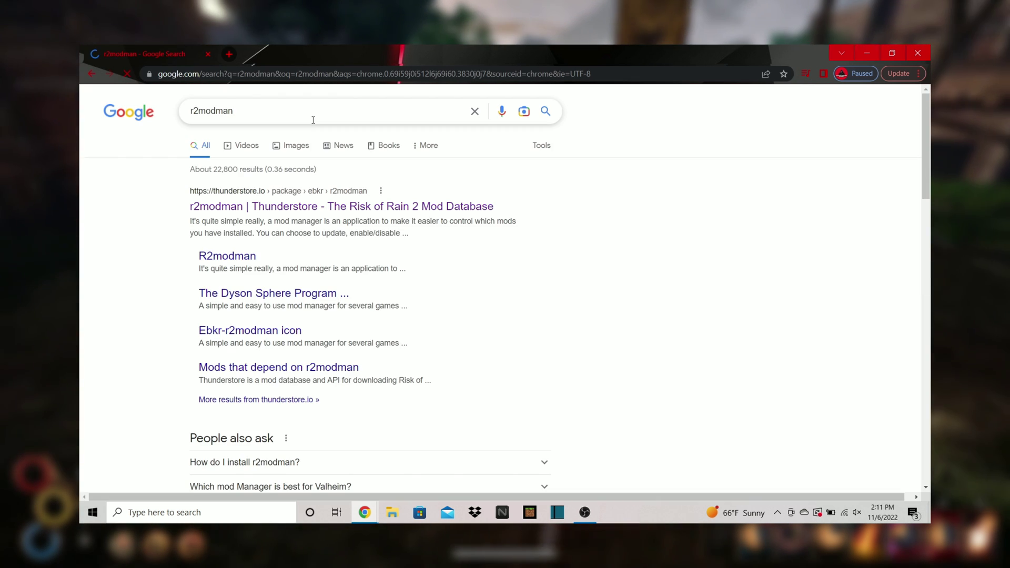
Manually download the r2modman 3.1.32 zip from Thunderstore, set to open when done
left_click(314, 198)
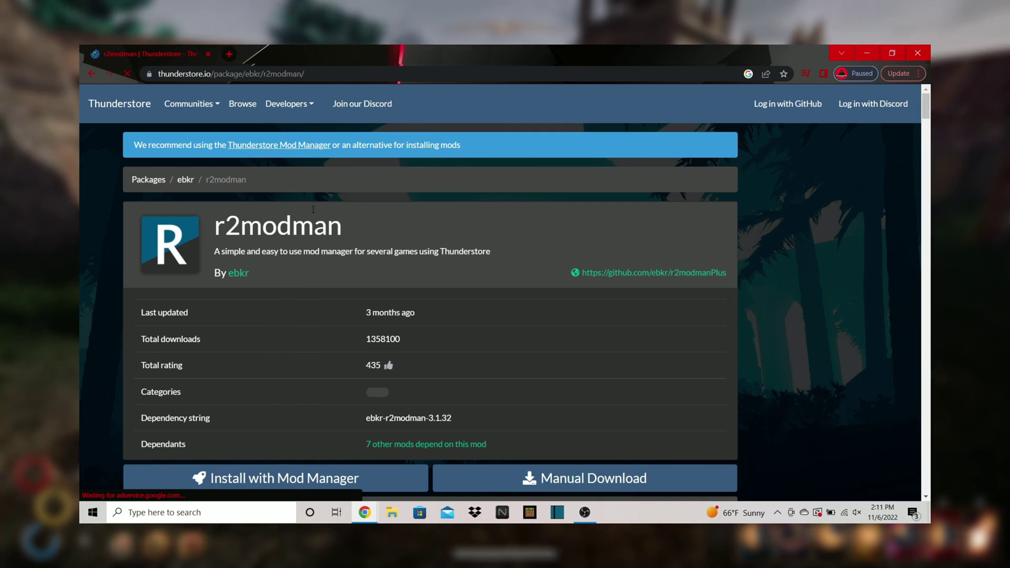
scroll(313, 209, "down", 2)
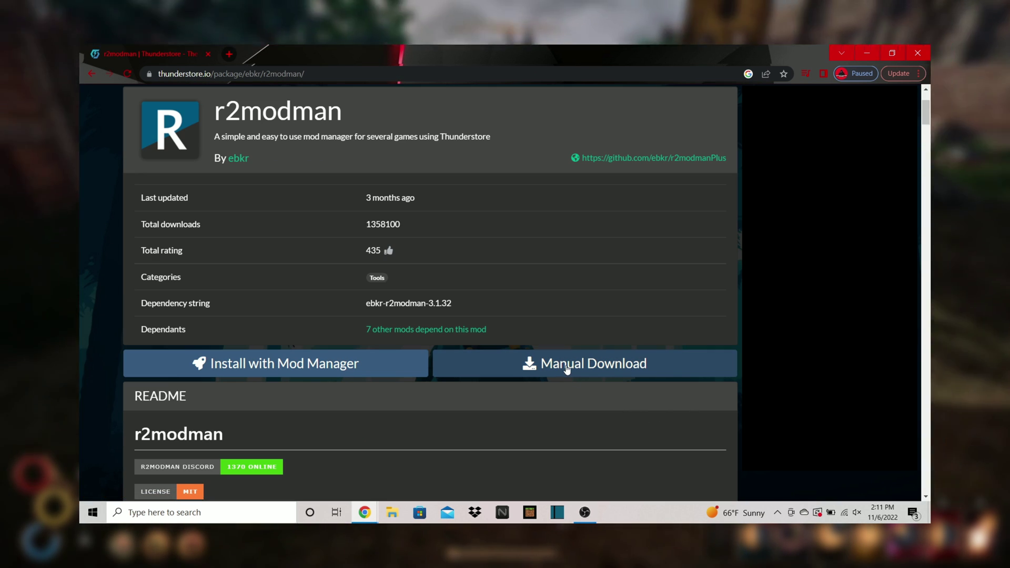
left_click(567, 370)
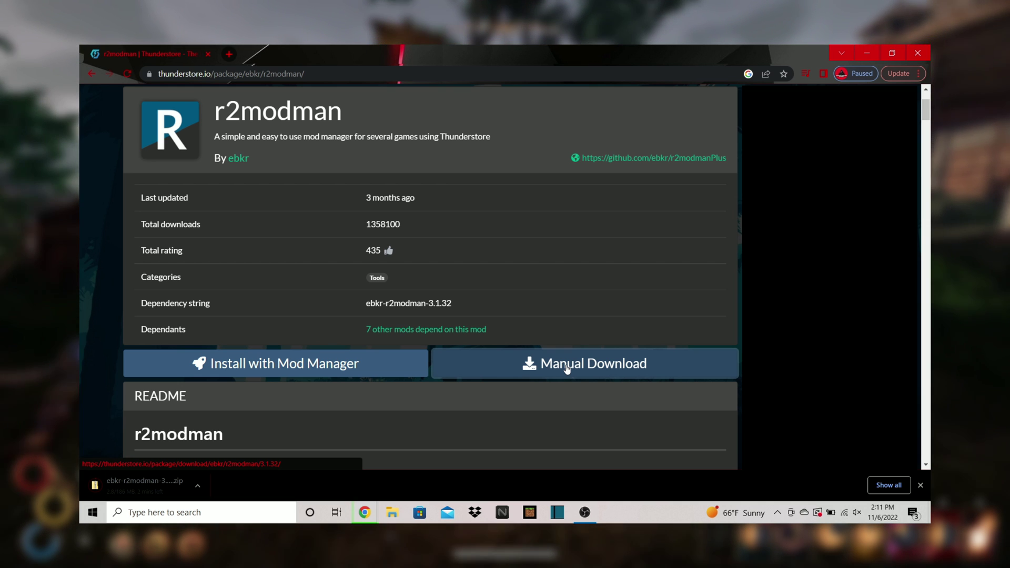
left_click(197, 489)
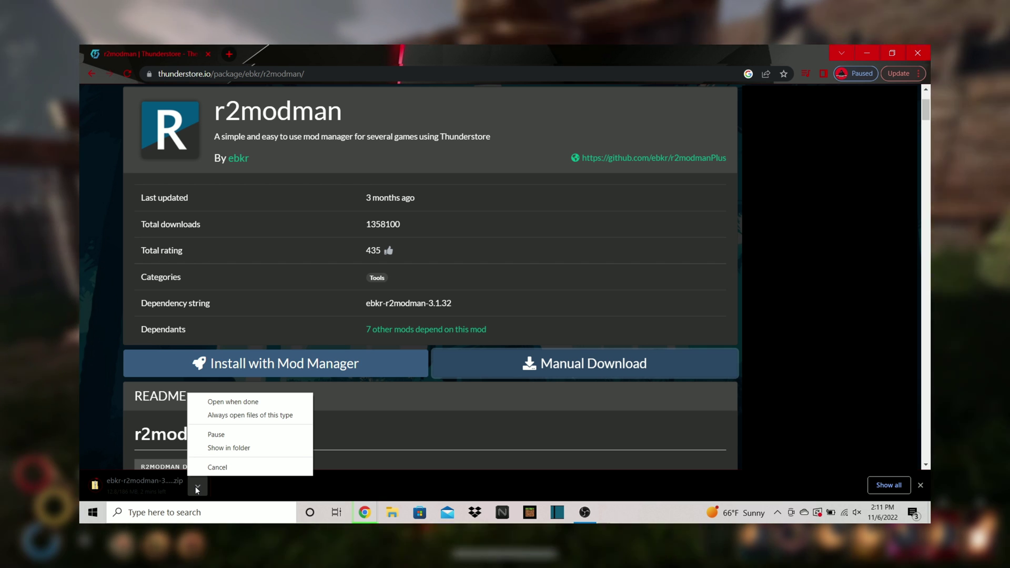
left_click(238, 403)
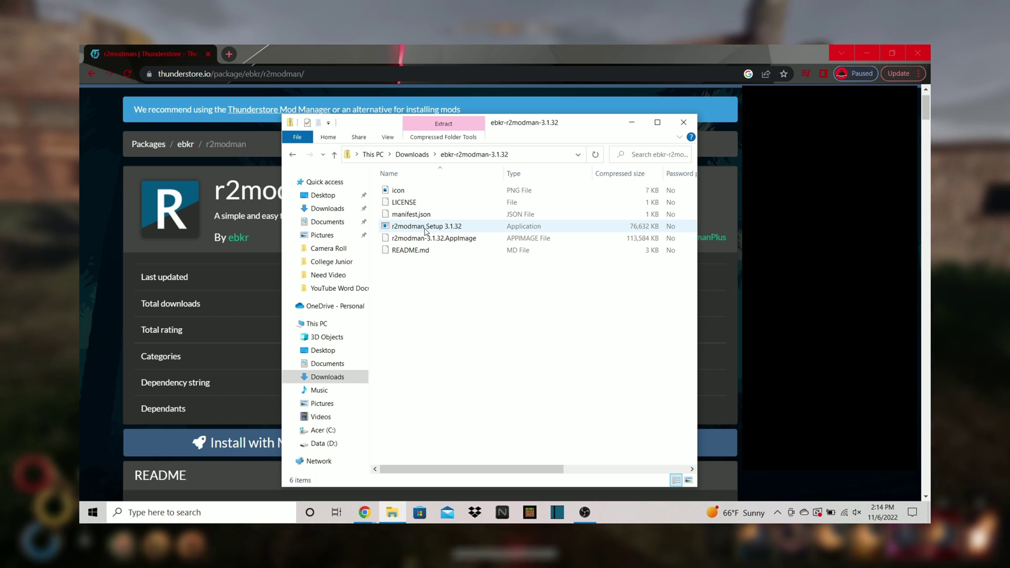
Run r2modman Setup 3.1.32 from the zip, allowing it past SmartScreen with Run anyway
double_click(425, 231)
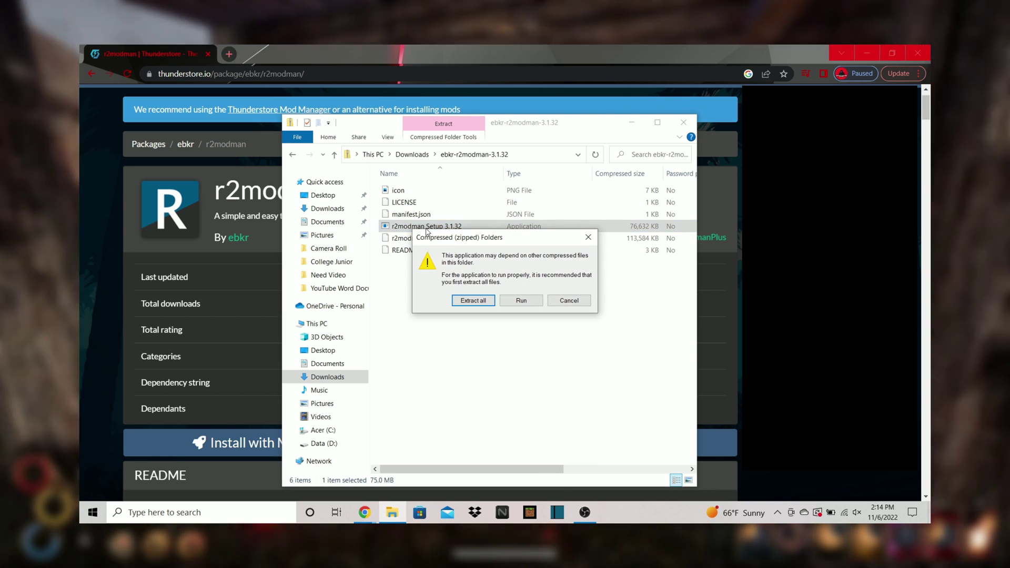
left_click(521, 301)
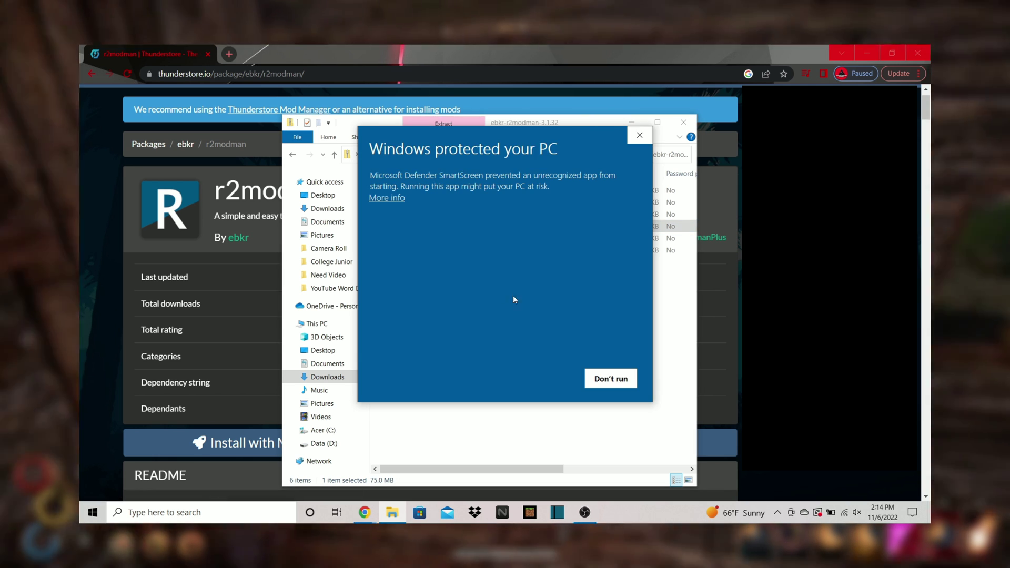
left_click(393, 199)
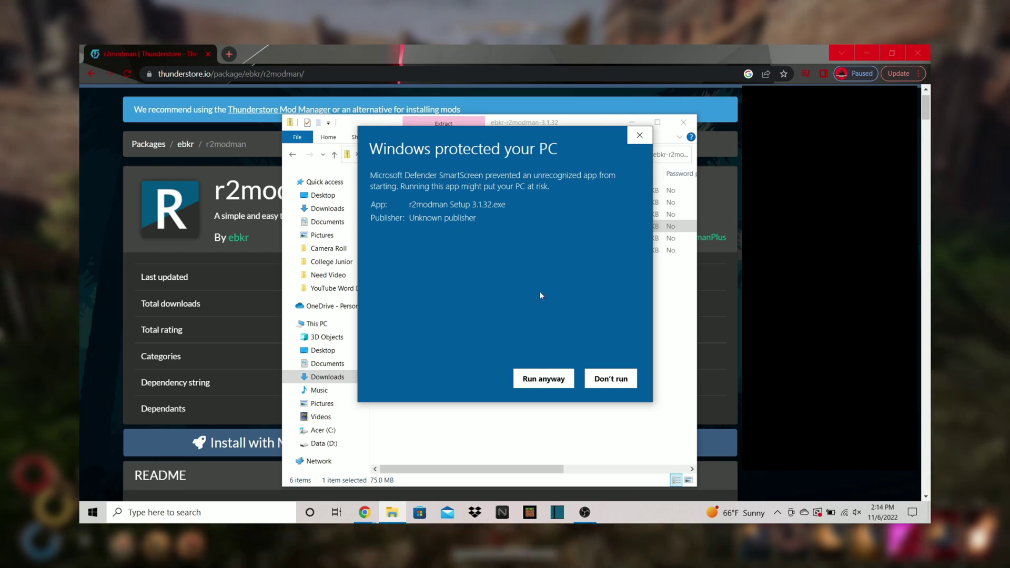
left_click(537, 377)
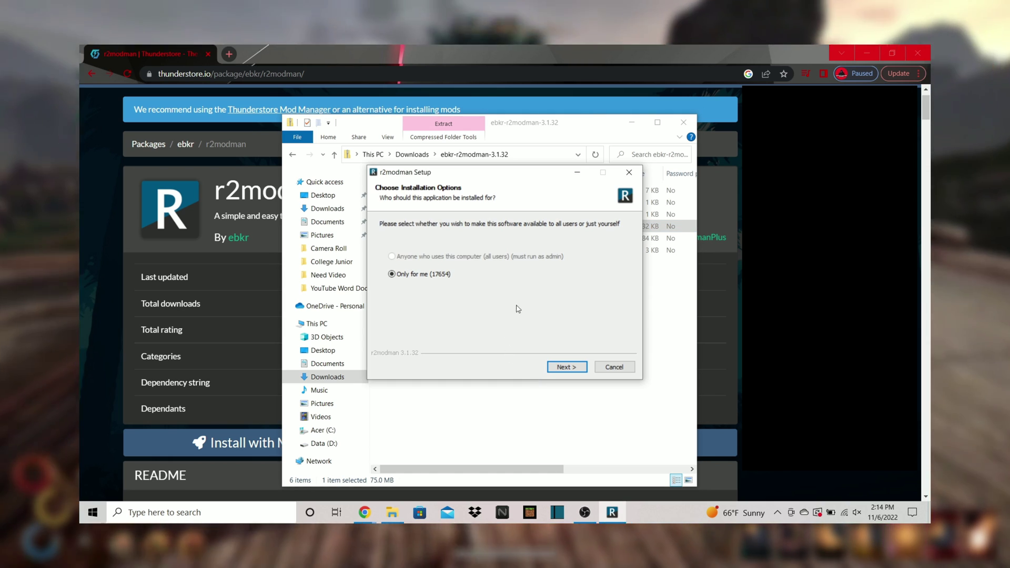
Install r2modman 3.1.32 to the default AppData folder and launch it on finishing
left_click(567, 368)
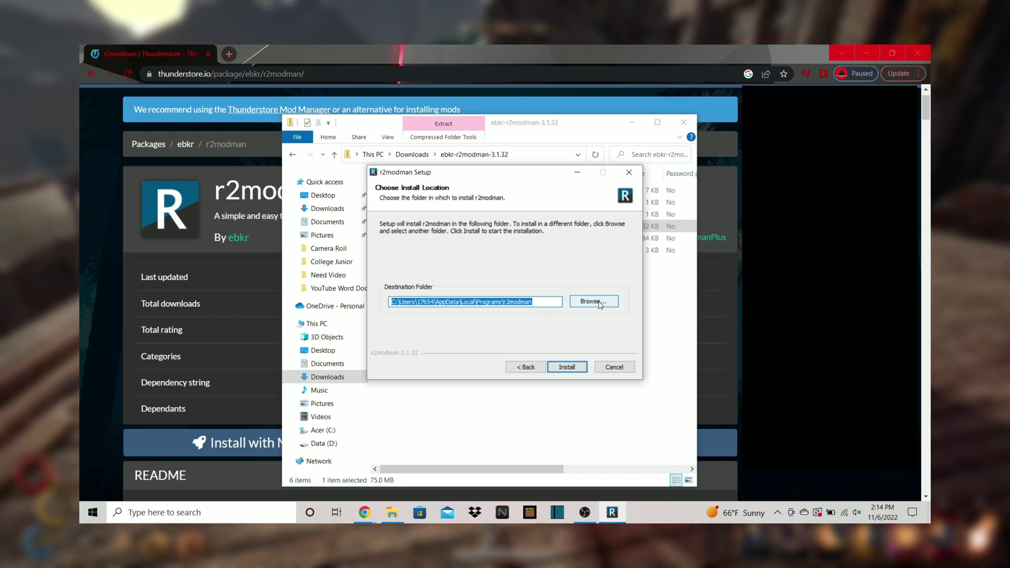
left_click(593, 302)
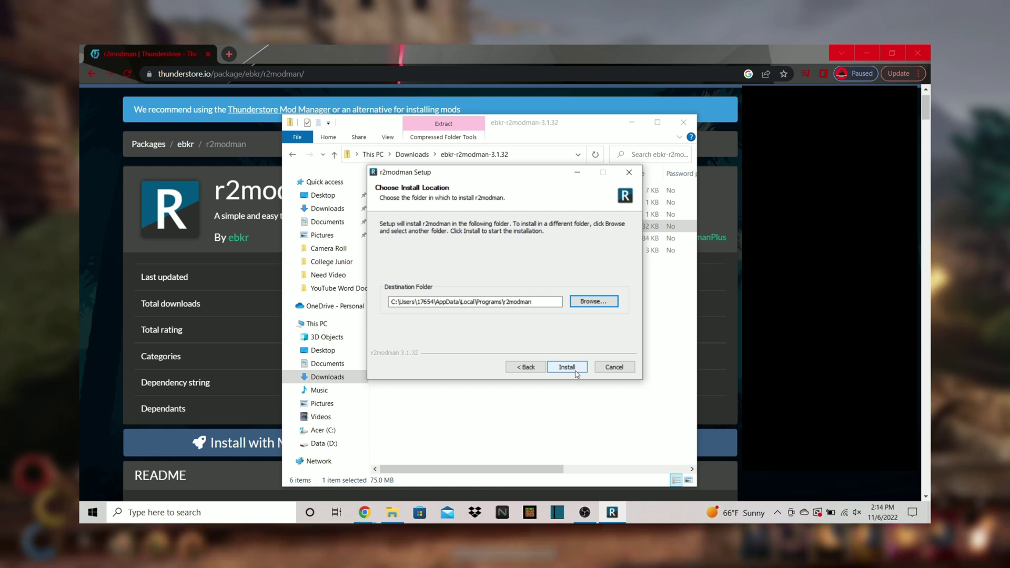
left_click(576, 371)
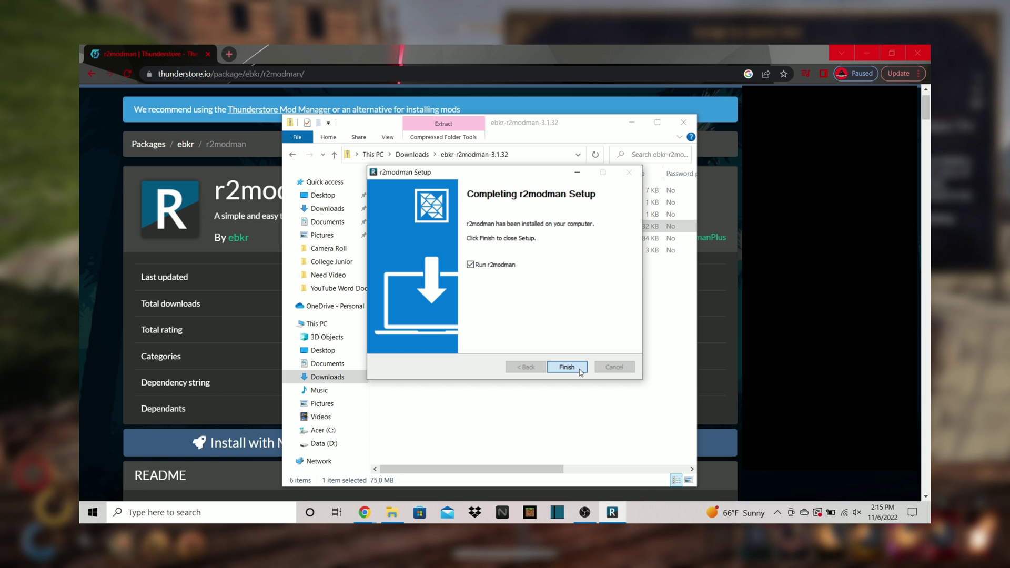
left_click(567, 367)
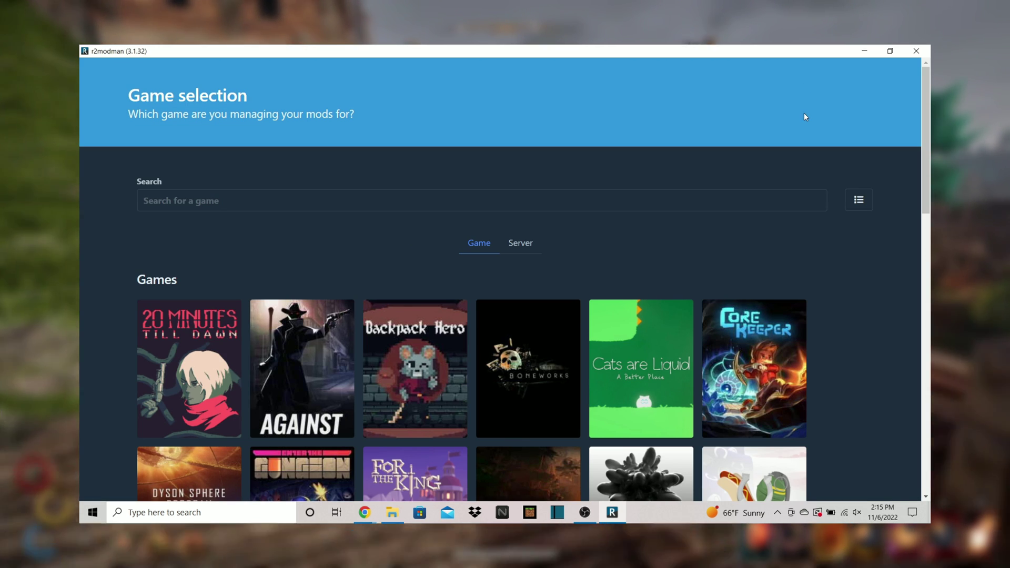
Search the game list for 'outward' and select Outward Definitive
scroll(837, 292, "down", 2)
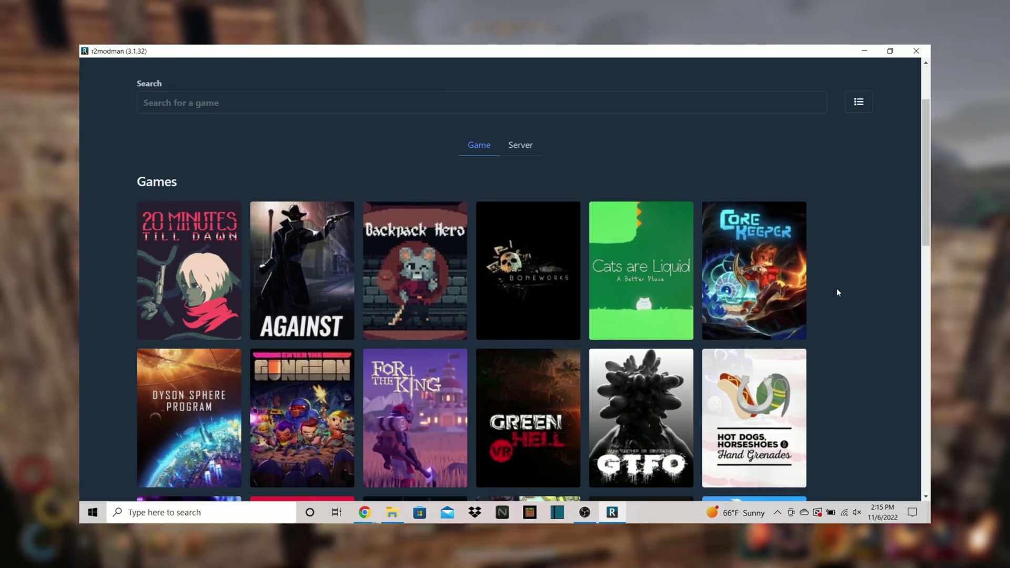
scroll(837, 293, "up", 2)
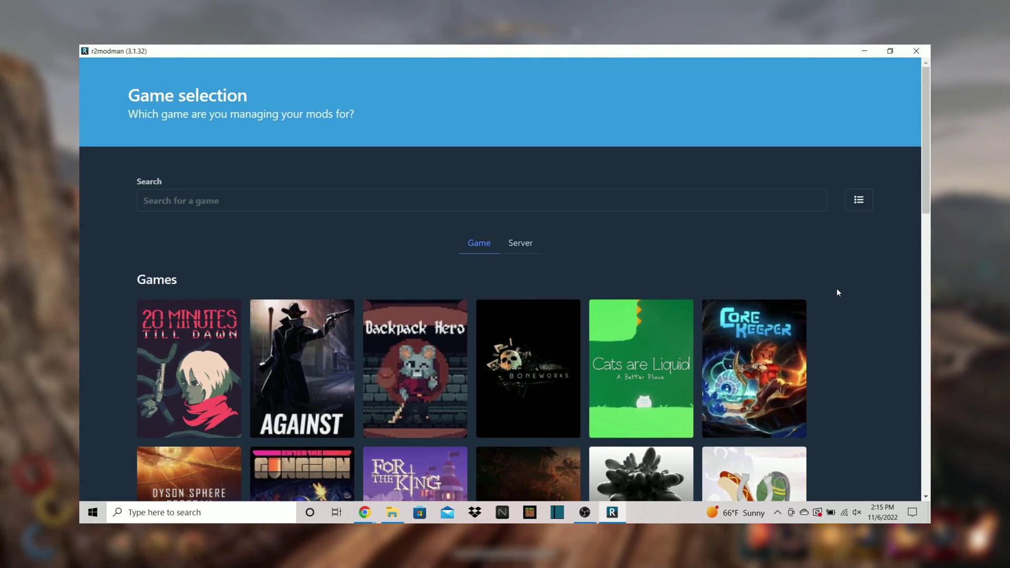
scroll(837, 292, "down", 1)
scroll(838, 293, "up", 1)
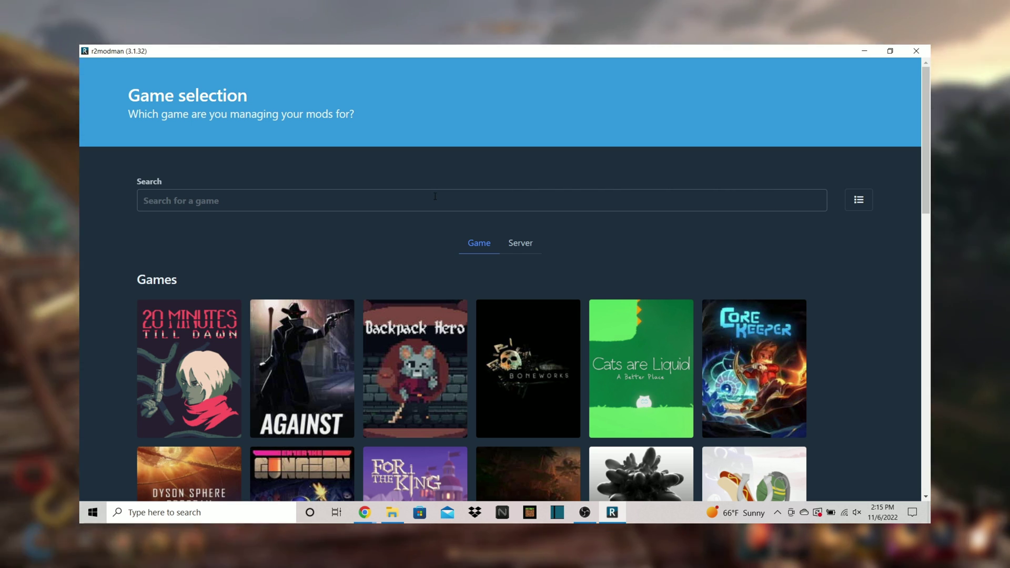
left_click(435, 196)
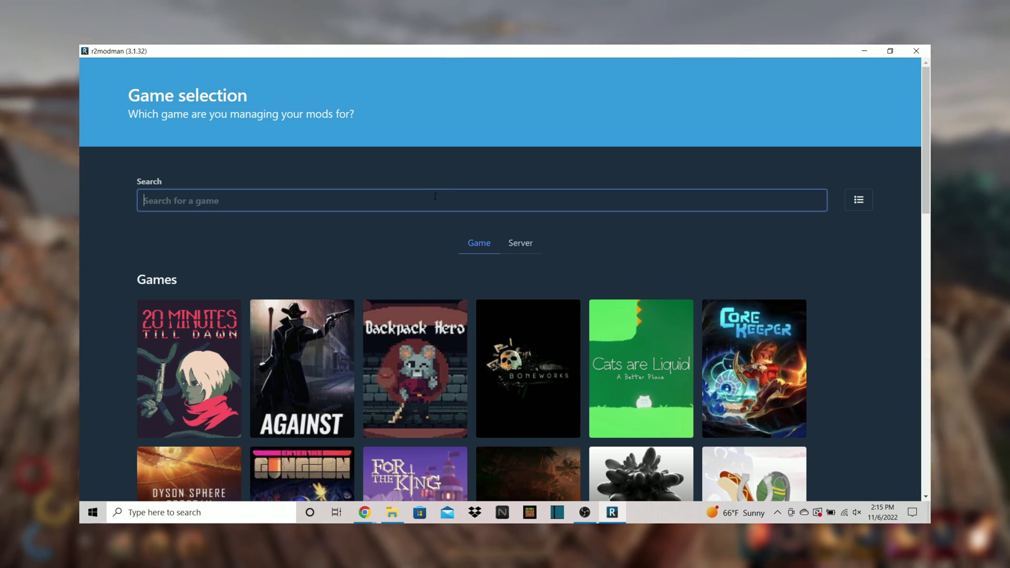
type("outwar")
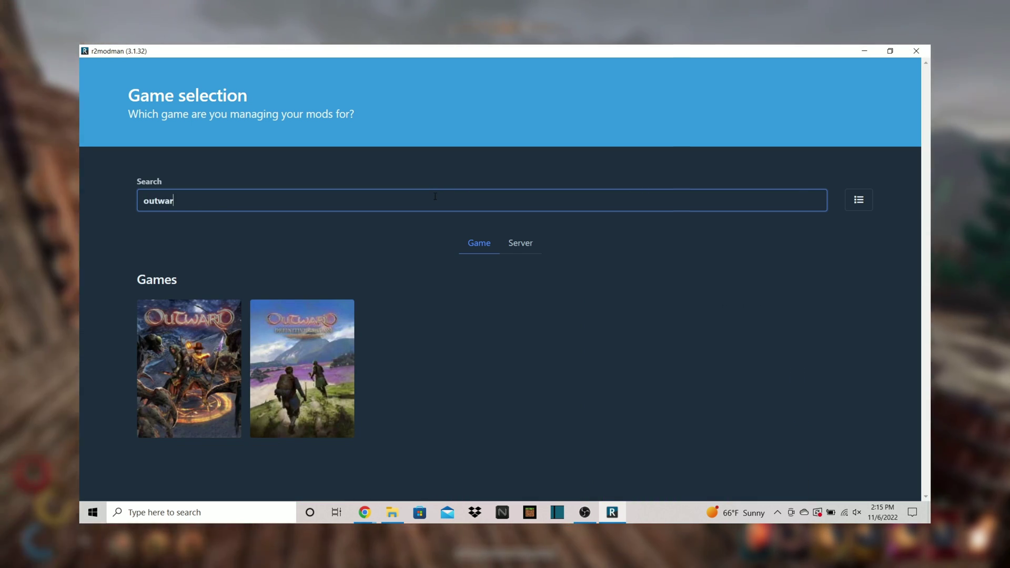
type("d")
mouse_move(316, 371)
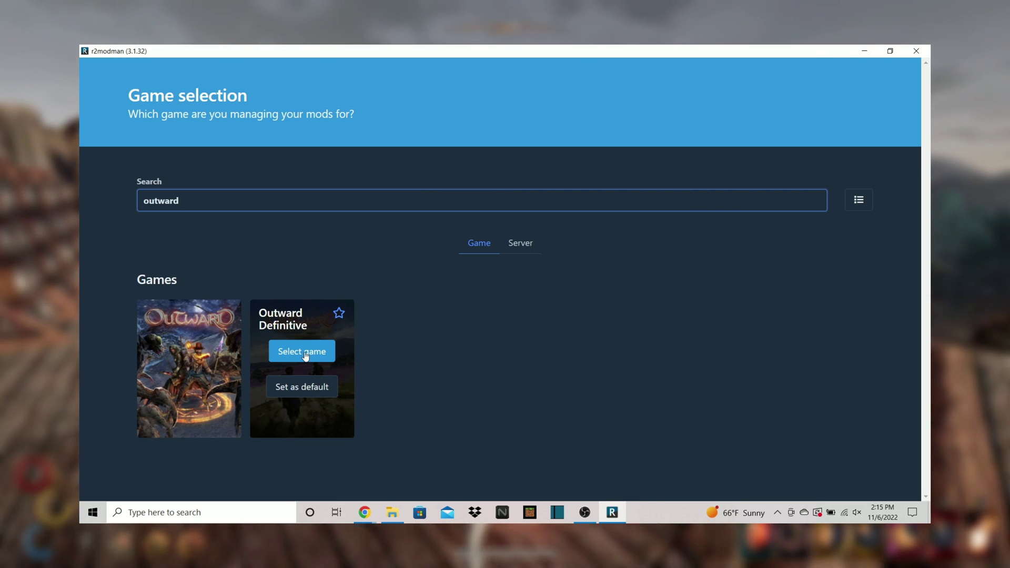
left_click(304, 351)
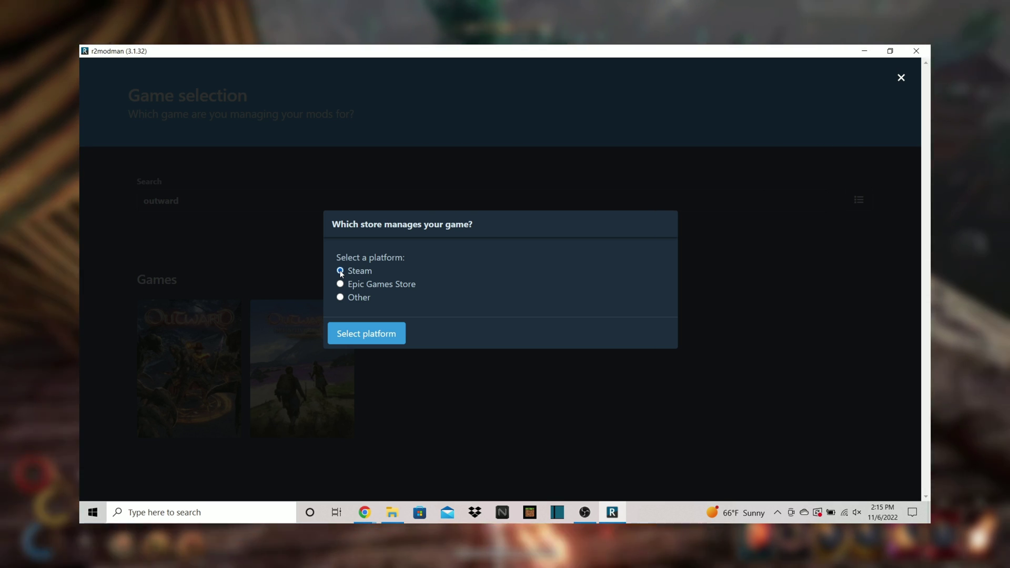
Choose Steam as the store and open the Default profile
left_click(371, 338)
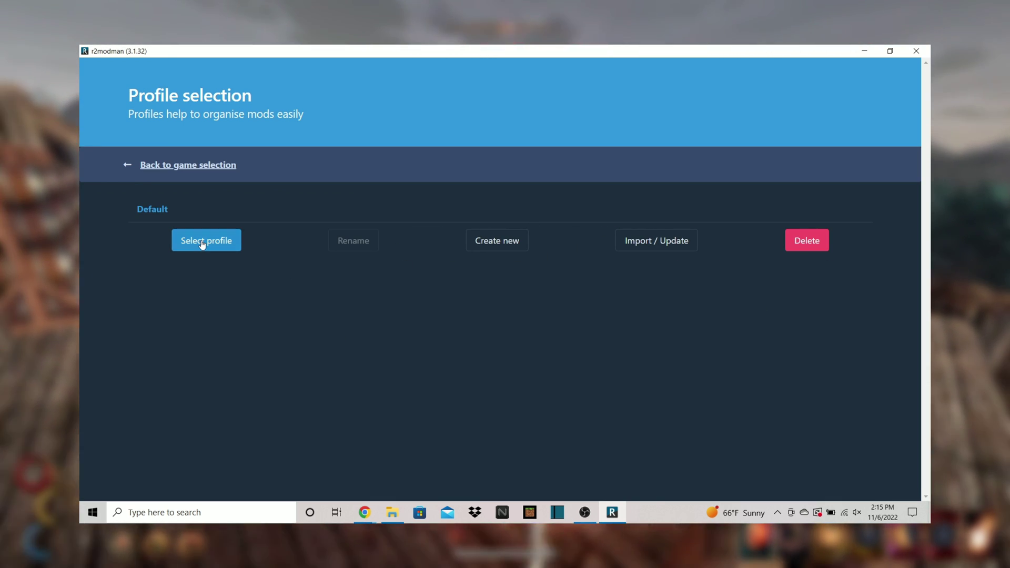
left_click(202, 244)
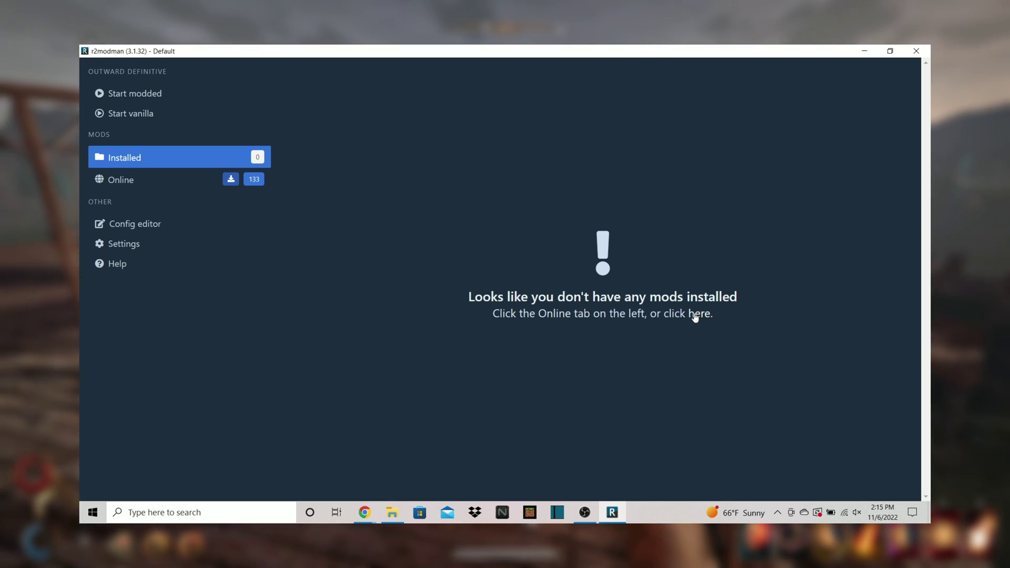
Browse r2modman's Online list of 133 Outward mods
left_click(186, 190)
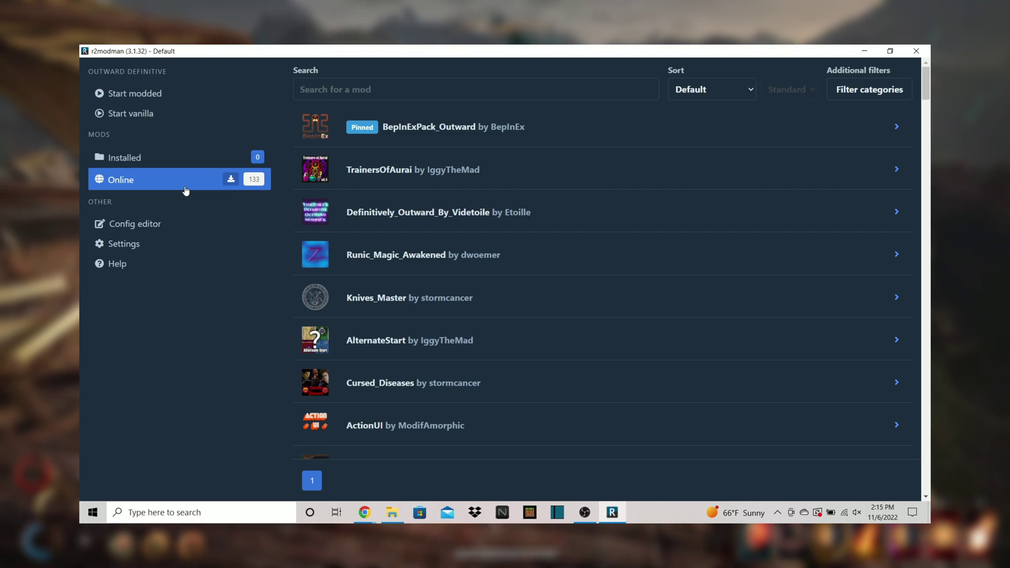
scroll(425, 190, "down", 2)
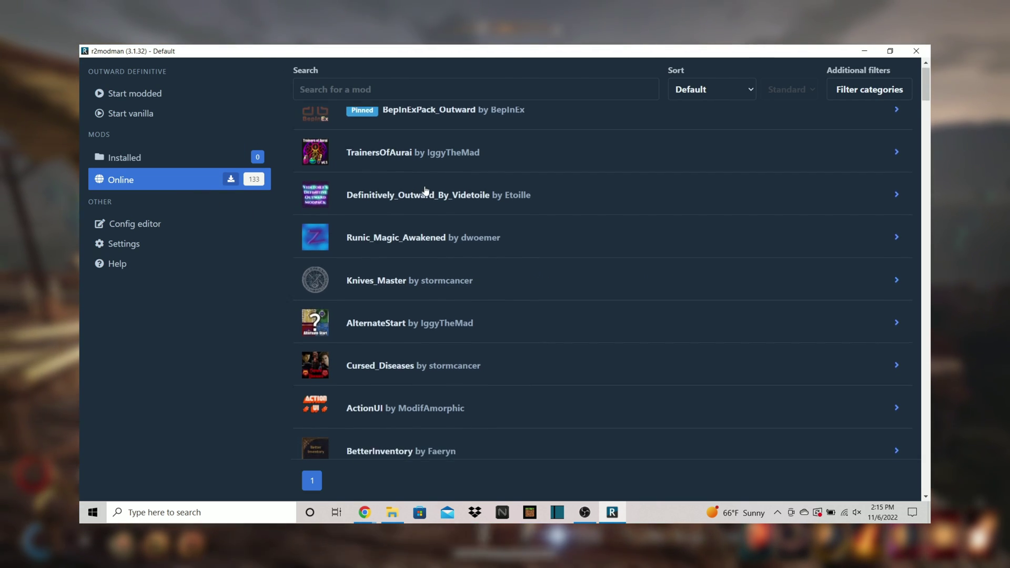
scroll(425, 191, "up", 2)
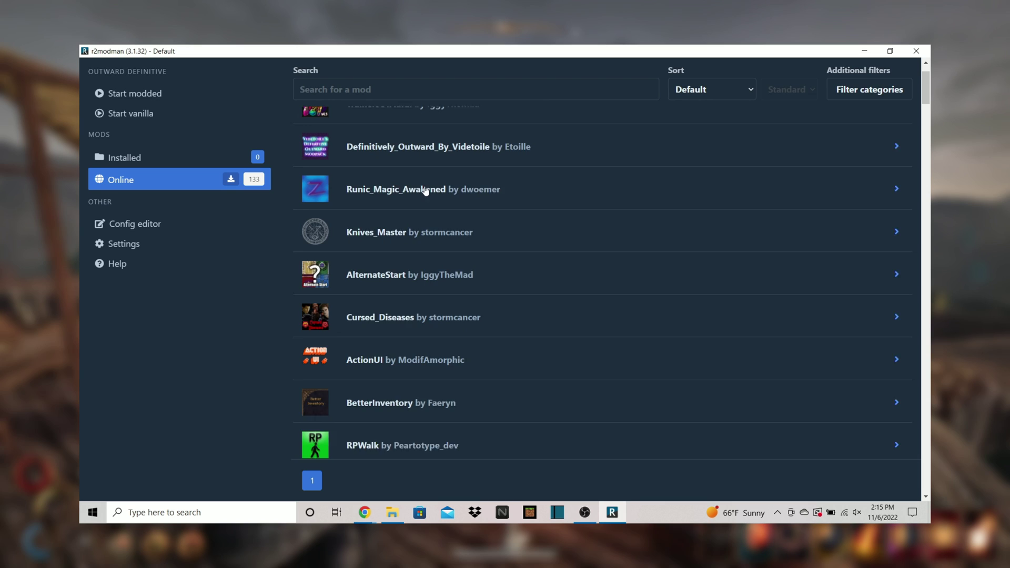
scroll(426, 191, "down", 4)
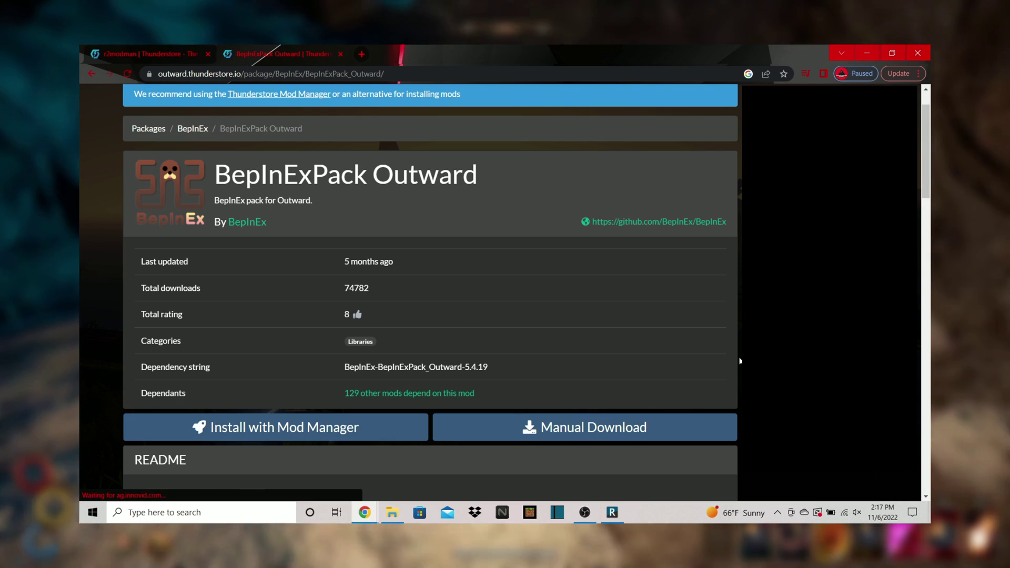
Install BepInExPack Outward from Thunderstore into r2modman's Default profile via Install with Mod Manager
left_click(306, 426)
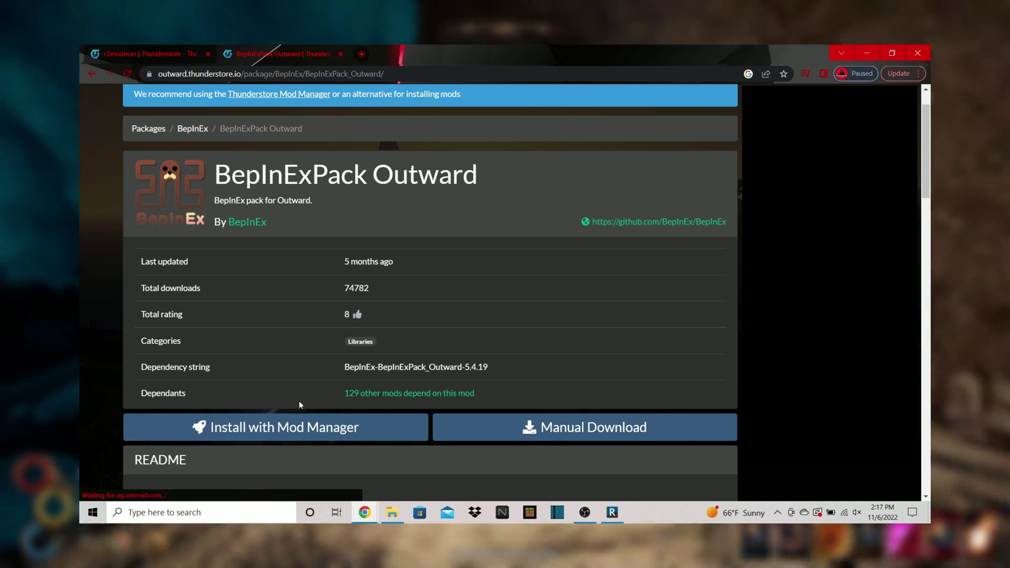
left_click(266, 441)
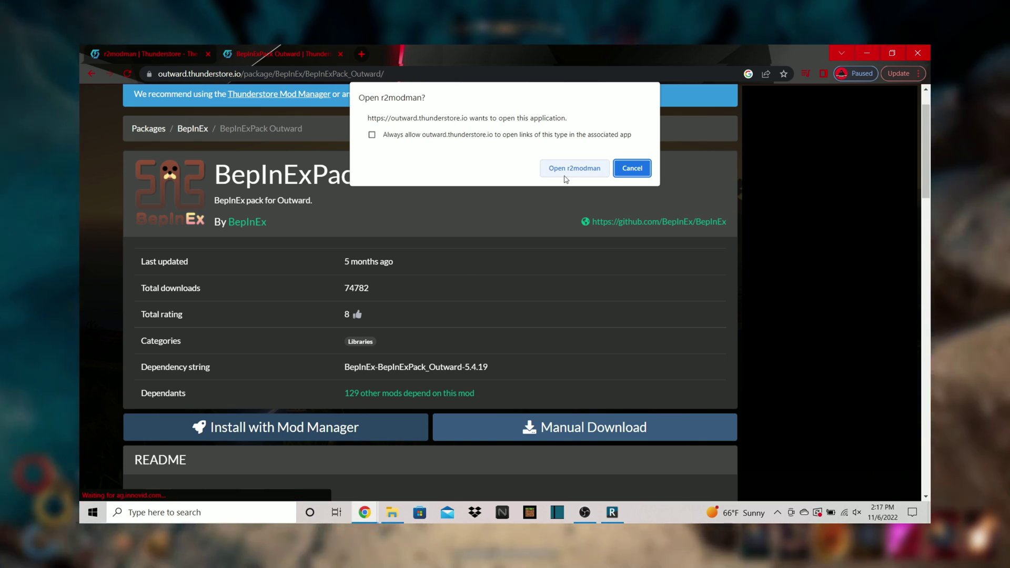
left_click(564, 177)
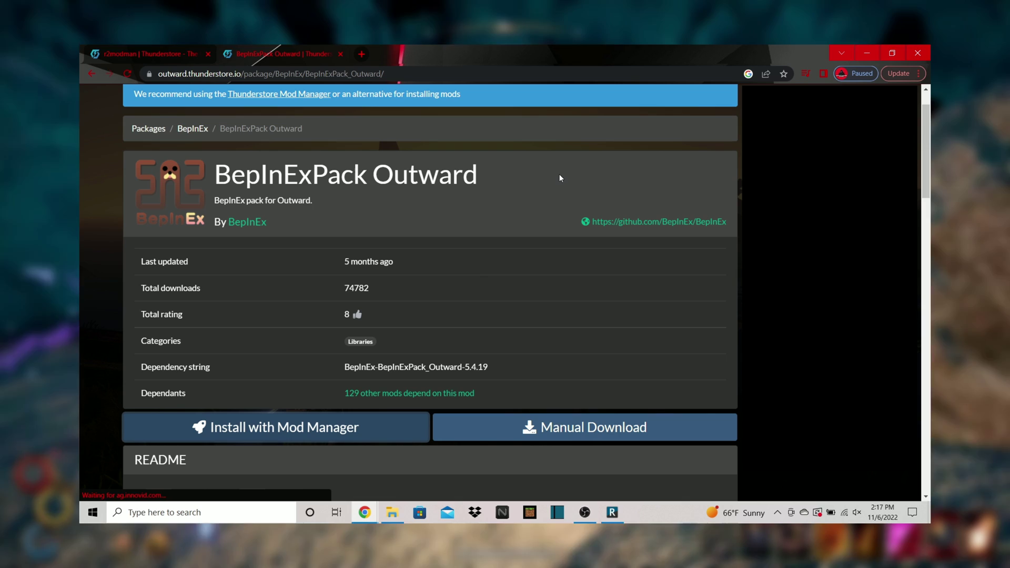
left_click(620, 522)
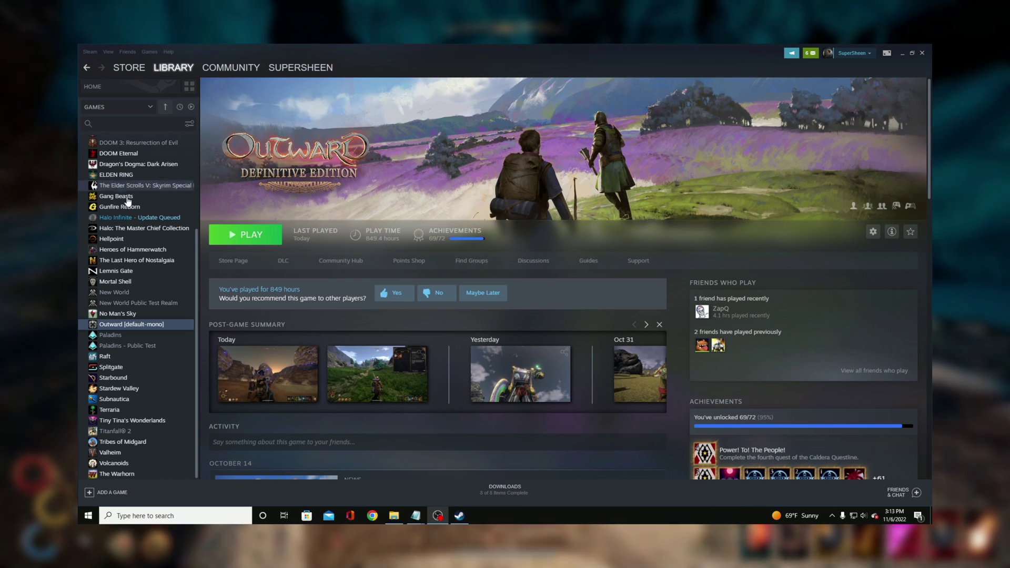
In Outward's Steam properties, select the default-mono branch under Betas
right_click(135, 325)
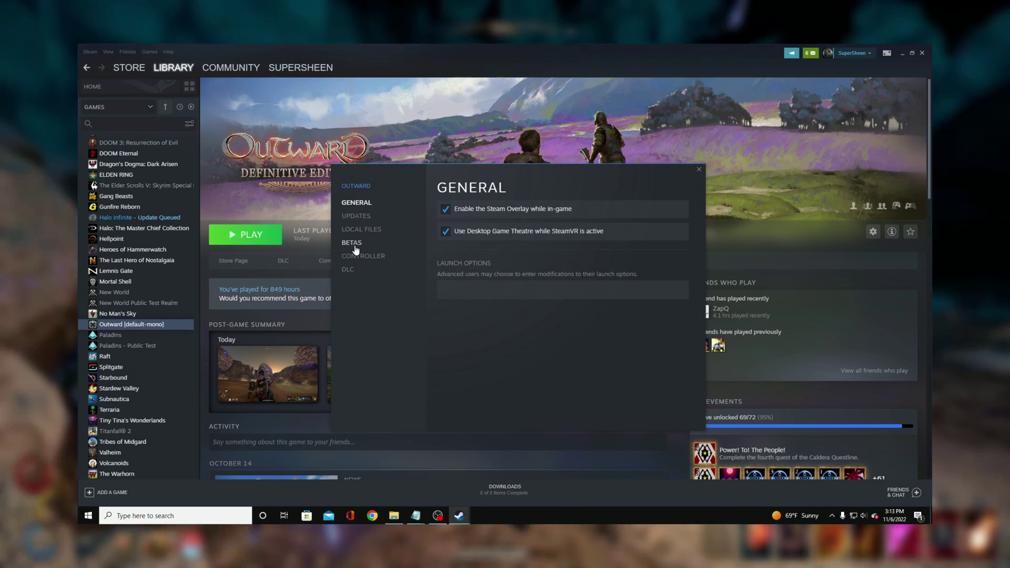
left_click(355, 244)
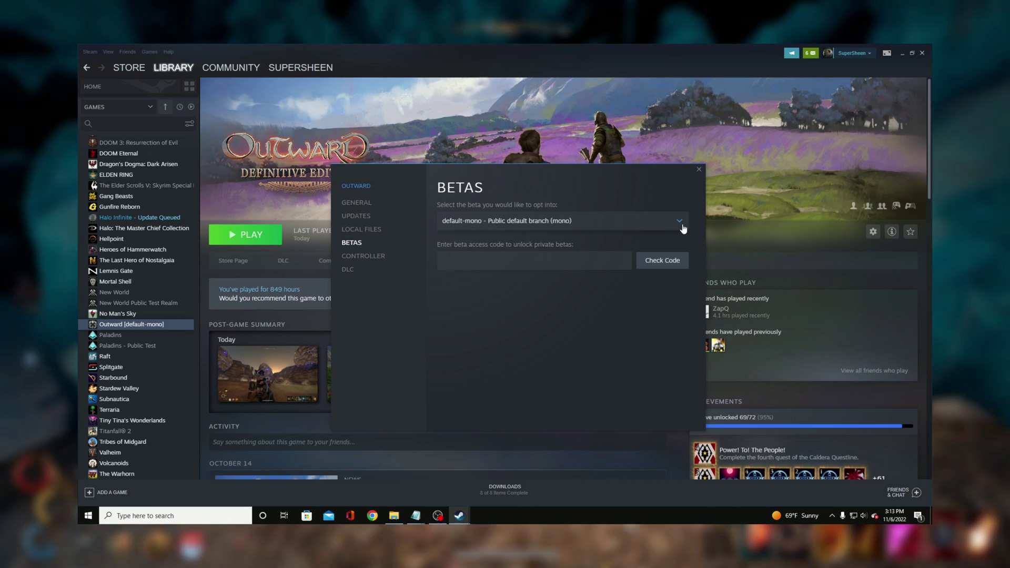
left_click(678, 223)
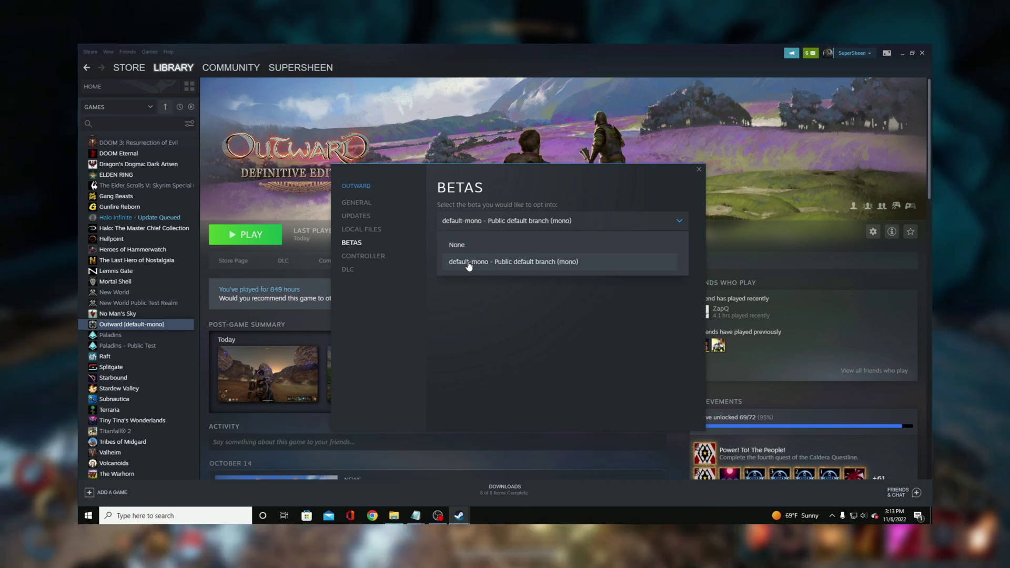
left_click(468, 262)
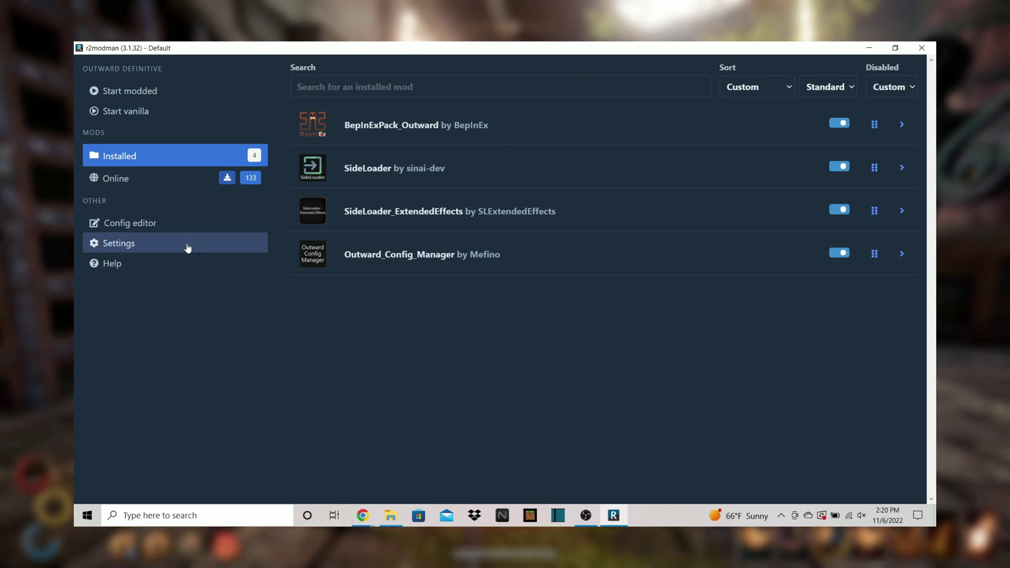
Browse r2modman's Online mod list and expand the TrainersOfAurai mod's details
left_click(189, 188)
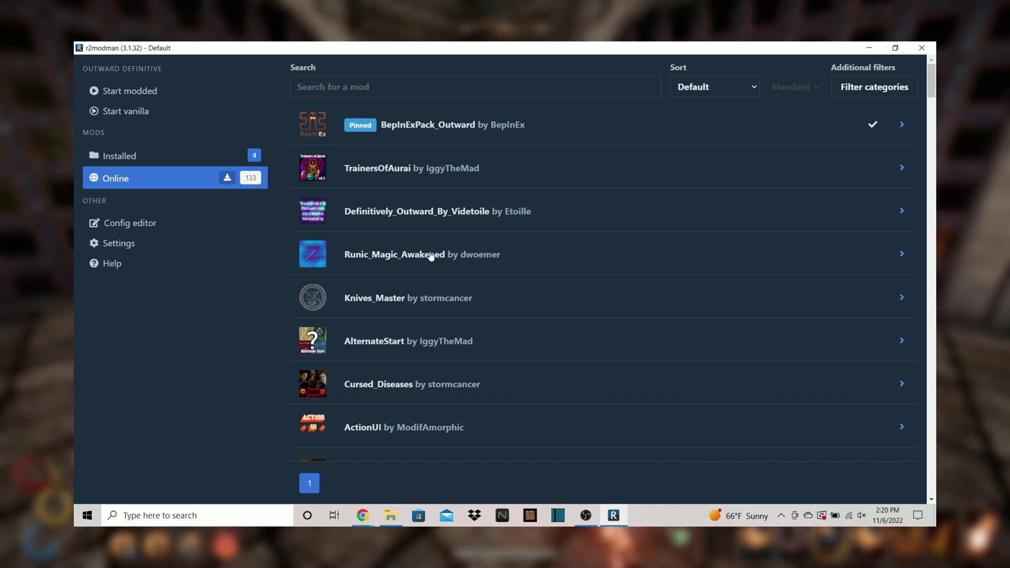
scroll(458, 256, "down", 1)
left_click(498, 145)
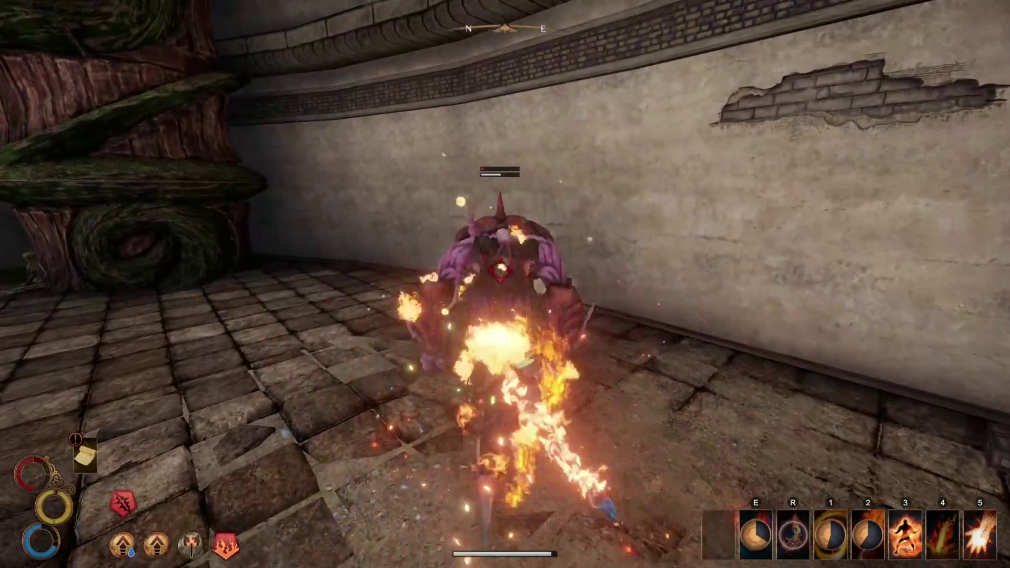
Run from the purple monster, hit it with the fire burst skill, then head toward the gates
key("w")
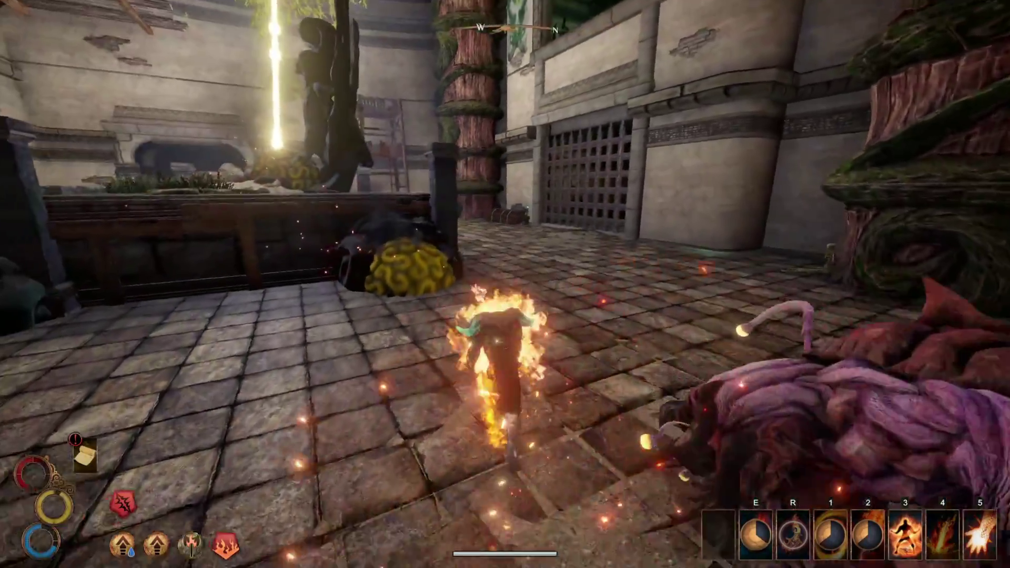
key("3")
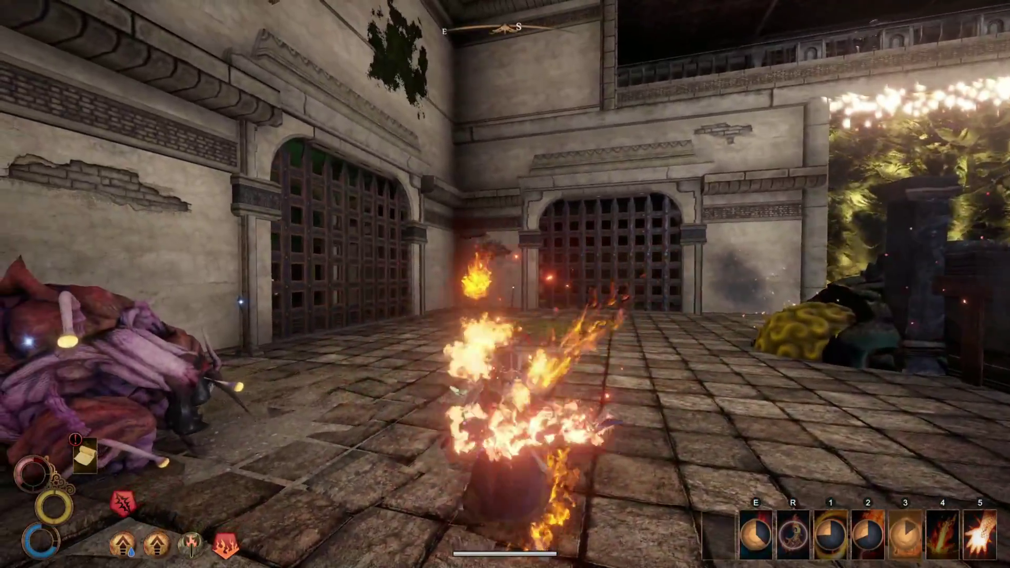
key("w")
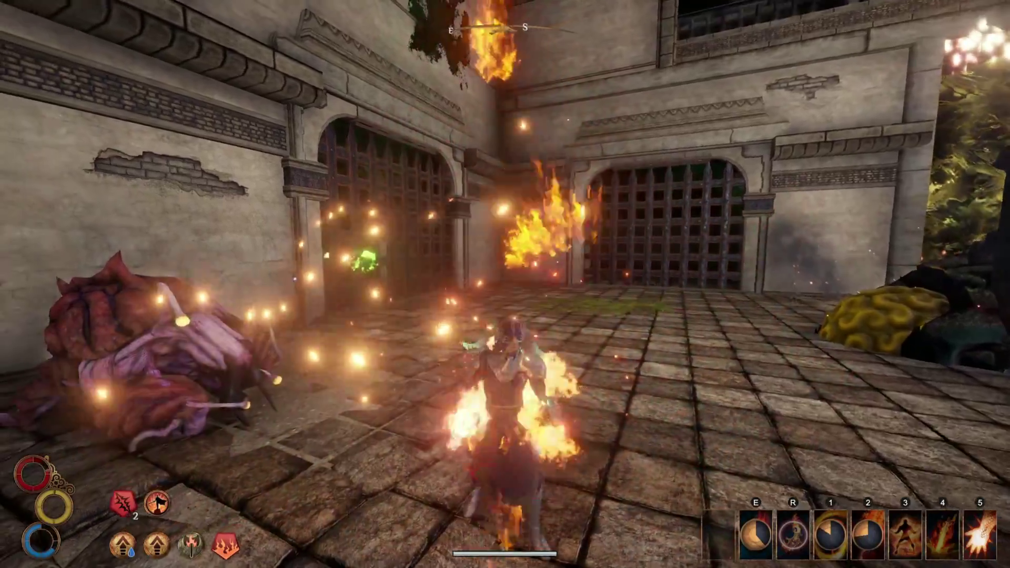